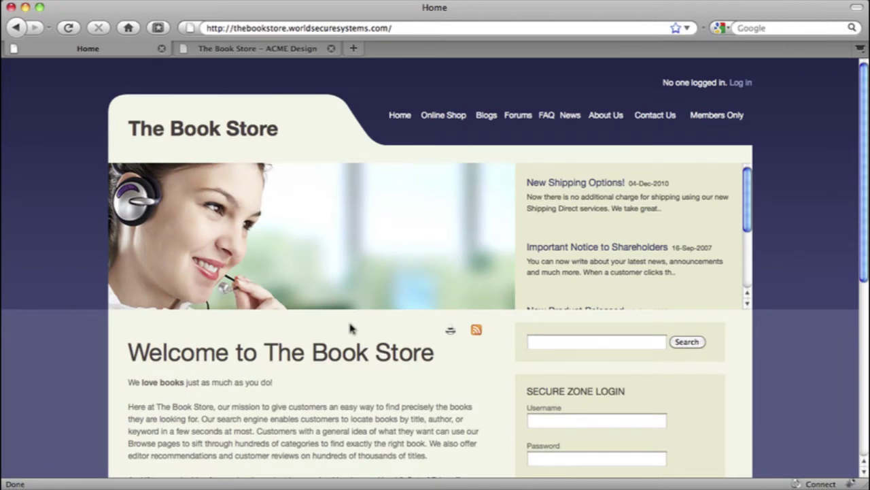
Browse the Online Shop and Contact Us pages, then switch to the admin dashboard tab
left_click(437, 118)
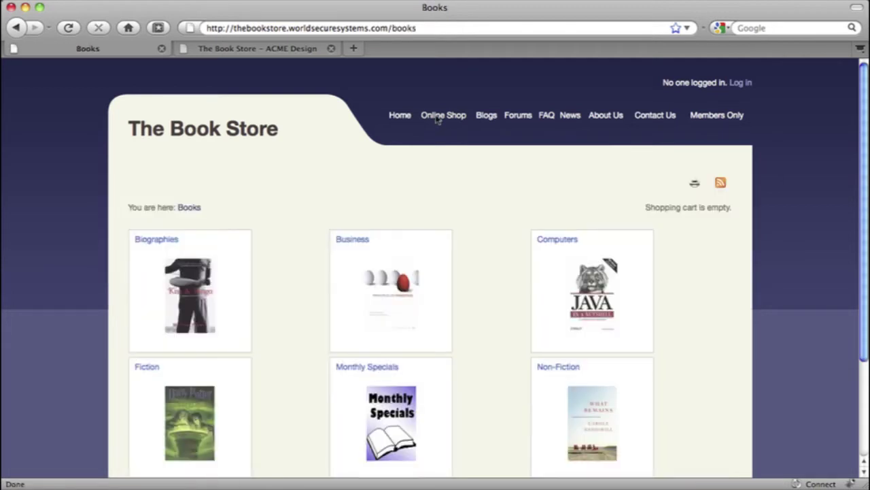
left_click(658, 118)
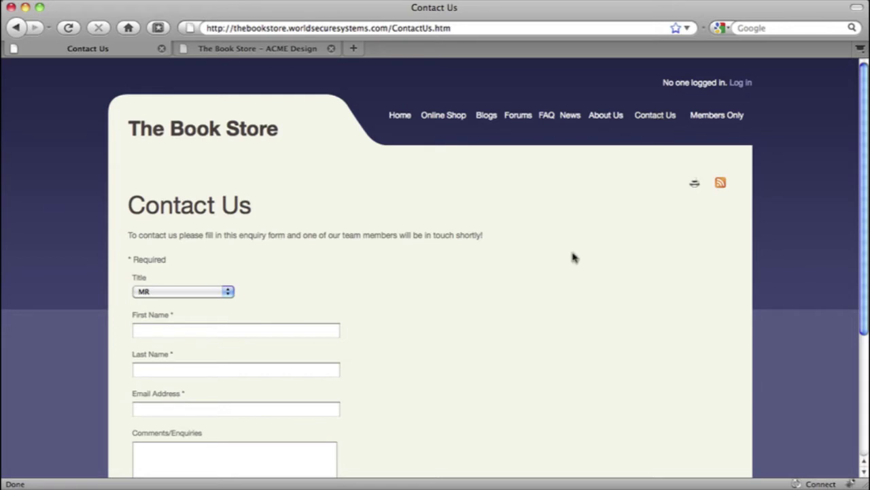
left_click(241, 49)
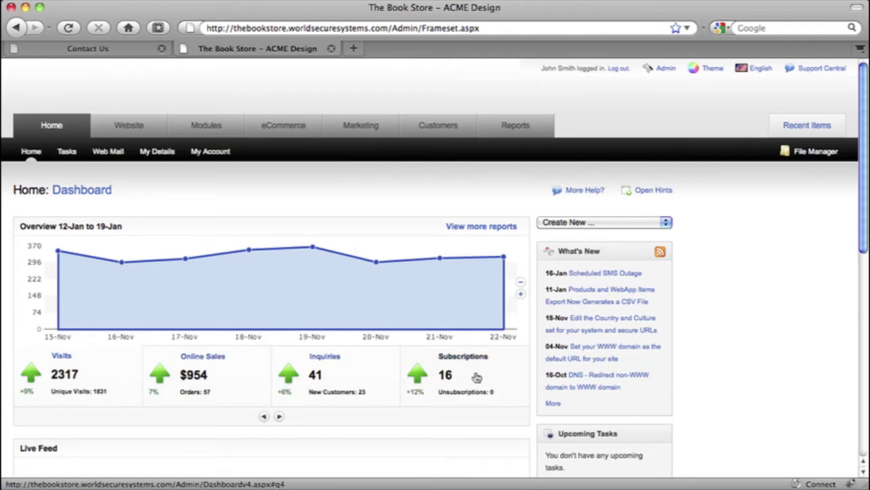
scroll(476, 377, "down", 5)
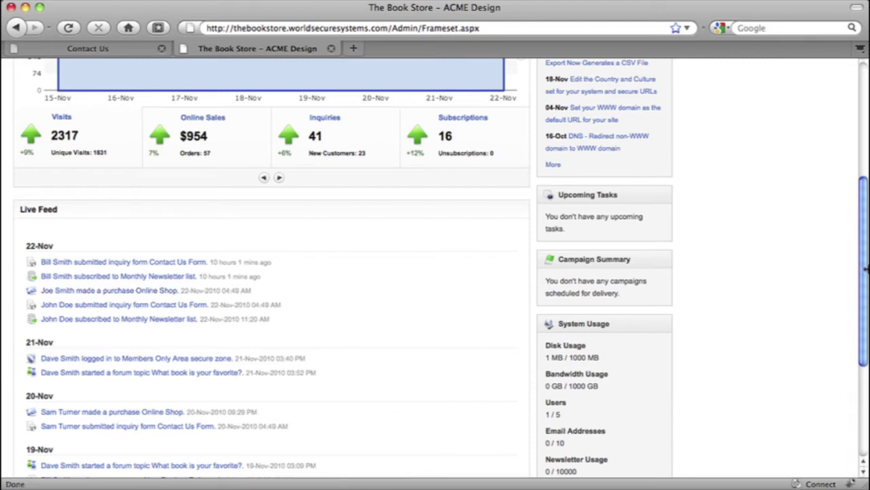
left_click_drag(865, 270, 865, 148)
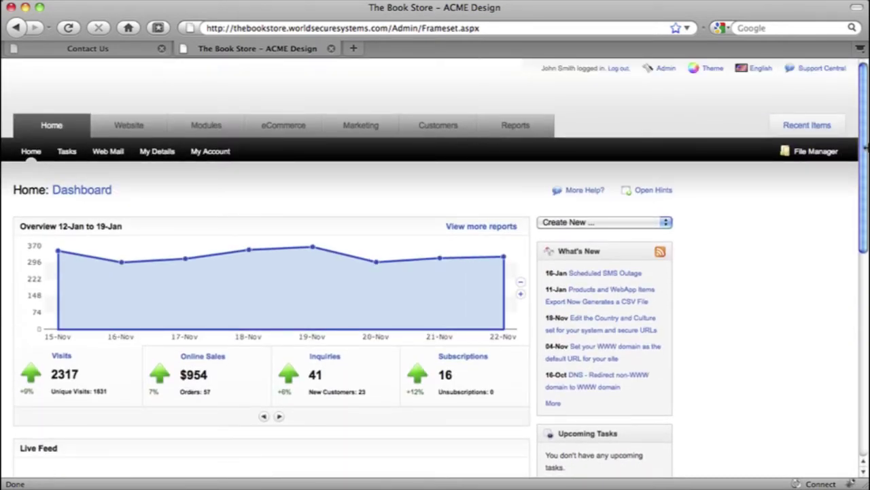
mouse_move(129, 125)
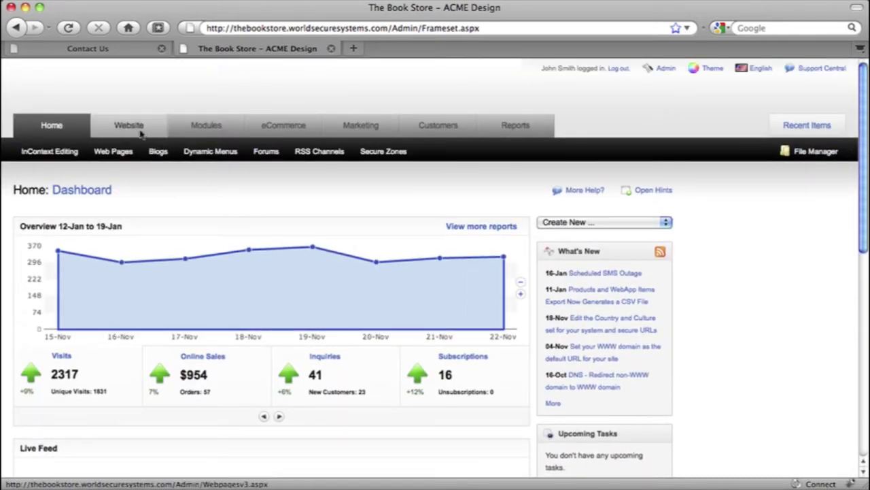
Add 'We love books as much as you do!' above the home page welcome text and publish
left_click(44, 153)
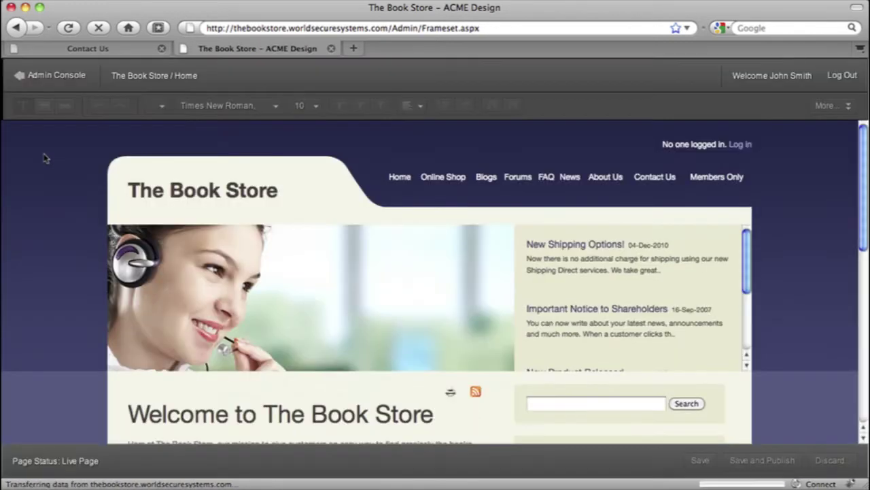
scroll(42, 157, "down", 5)
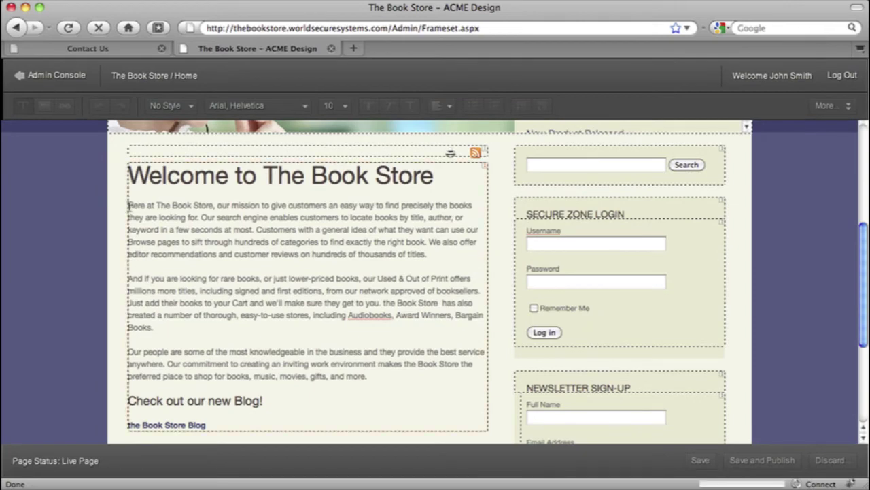
left_click(129, 205)
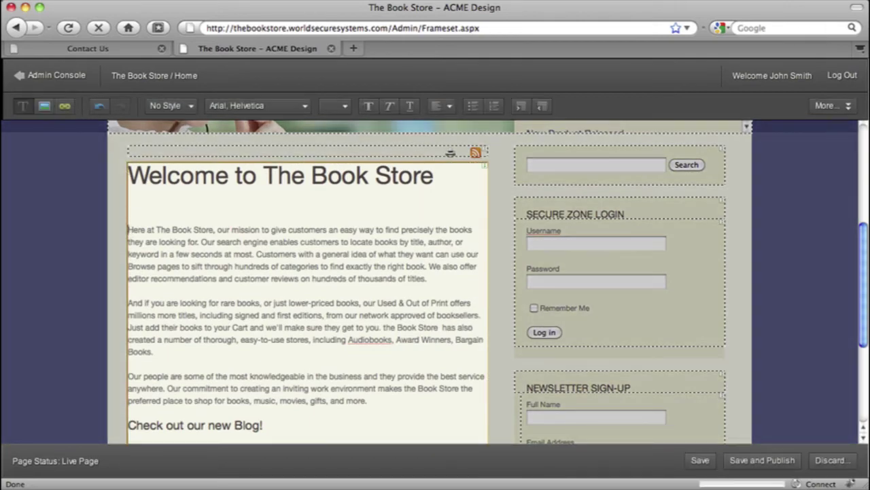
key("Return")
type("We love books as much as ")
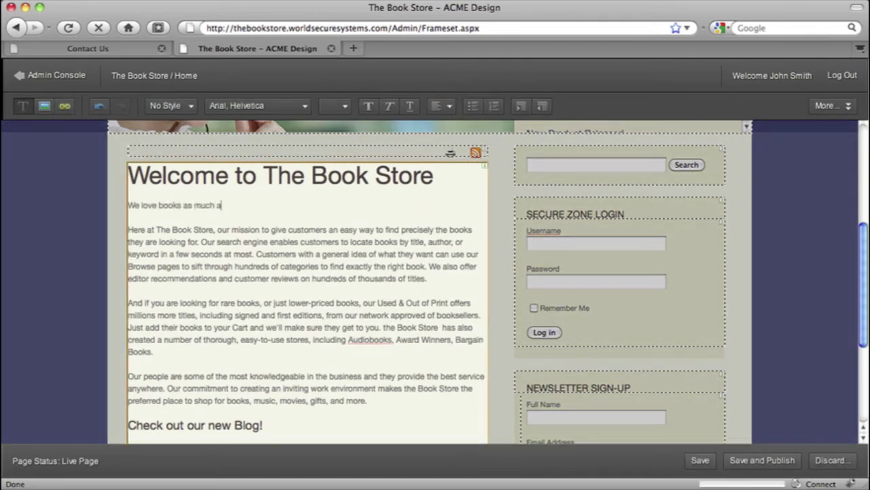
type("you do!")
left_click(762, 460)
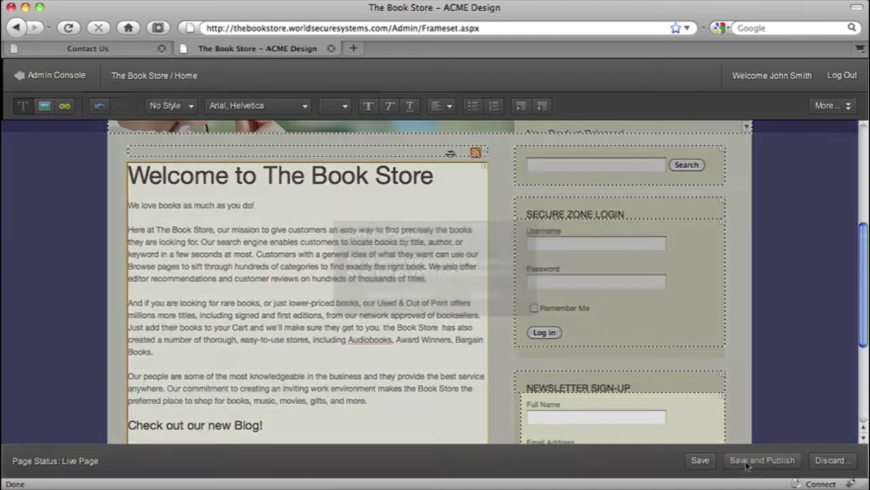
left_click(402, 295)
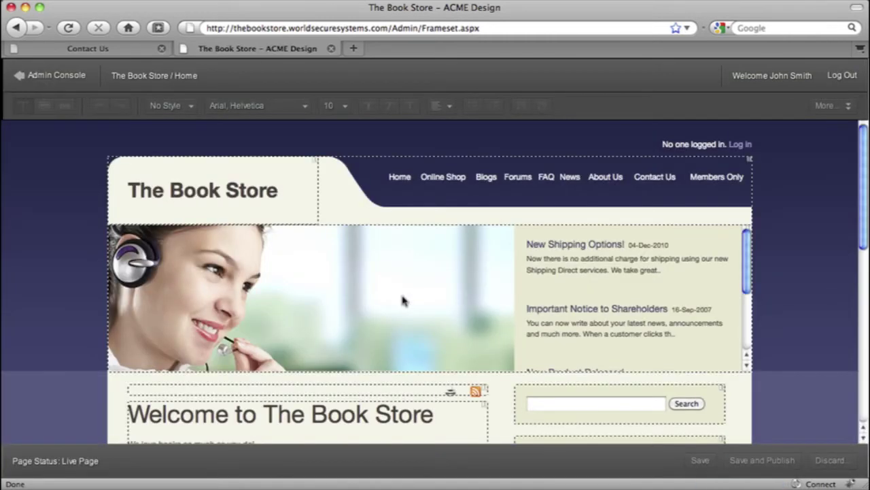
Check the new home page text on the public site, open About Us, then return to the dashboard
left_click(100, 49)
left_click(399, 117)
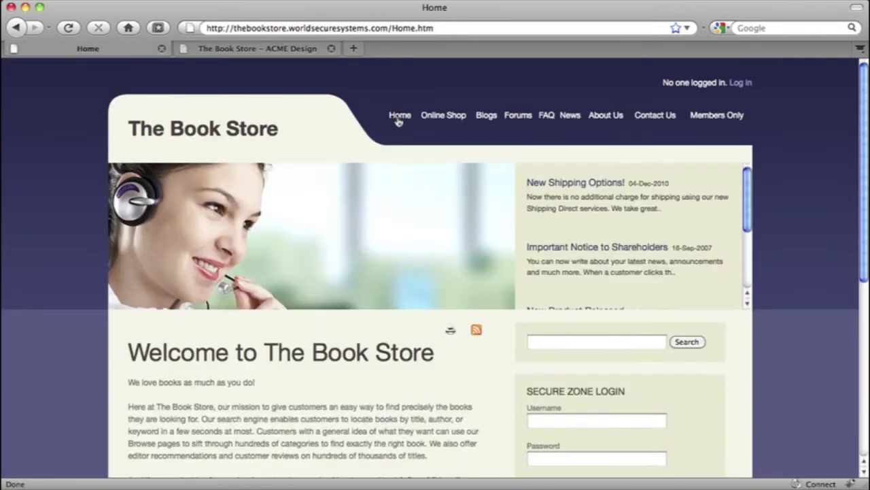
left_click(266, 51)
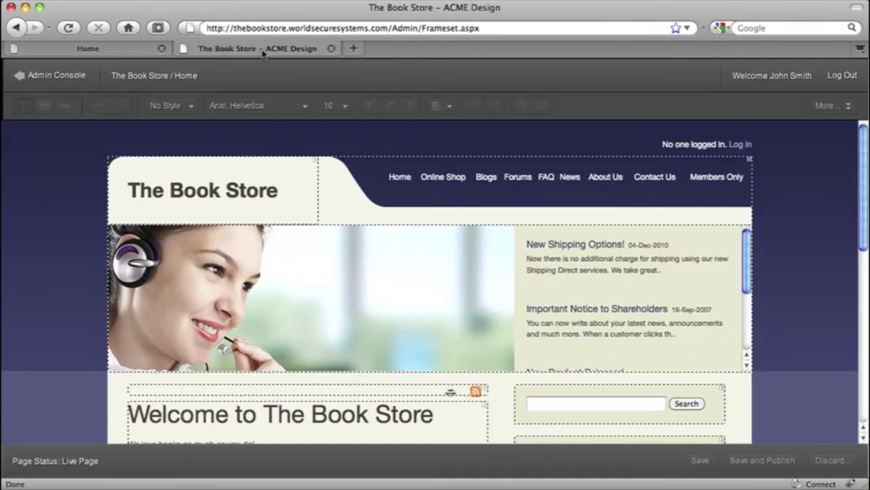
left_click(602, 178)
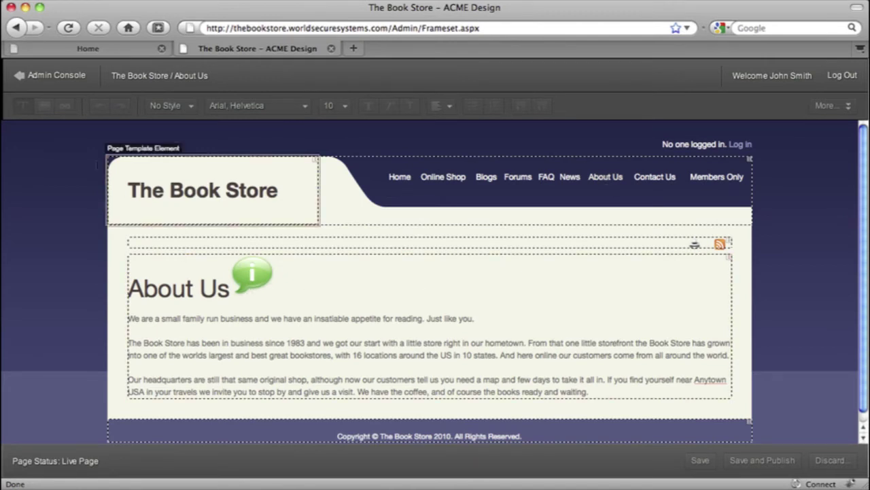
left_click(52, 81)
mouse_move(284, 125)
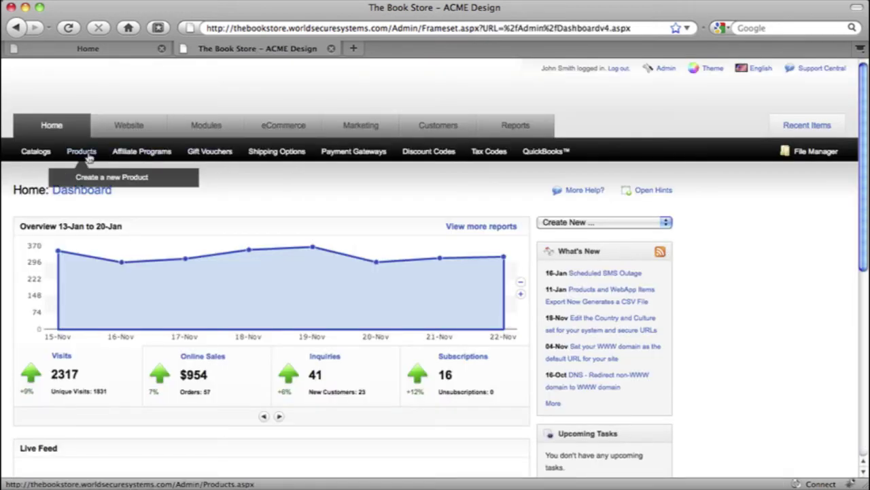
Change A Breath of Snow and Ashes' US sell price to 10.95, save it, then open Campaigns
left_click(81, 152)
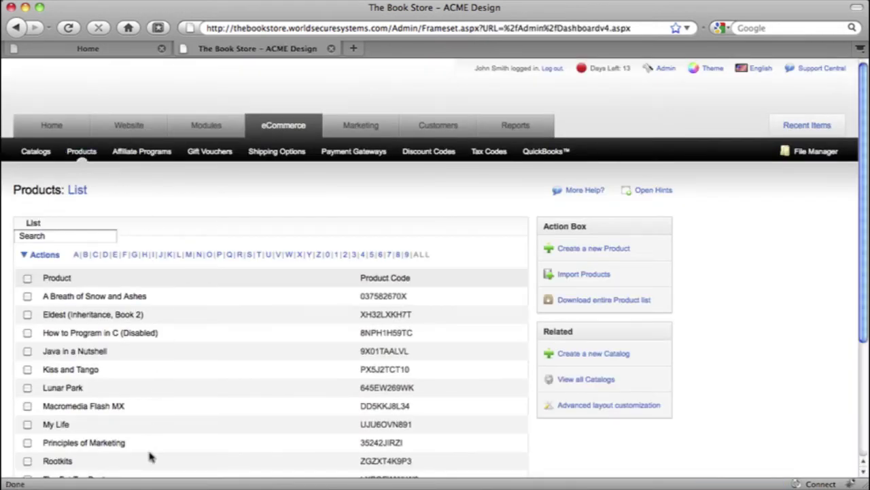
left_click(97, 297)
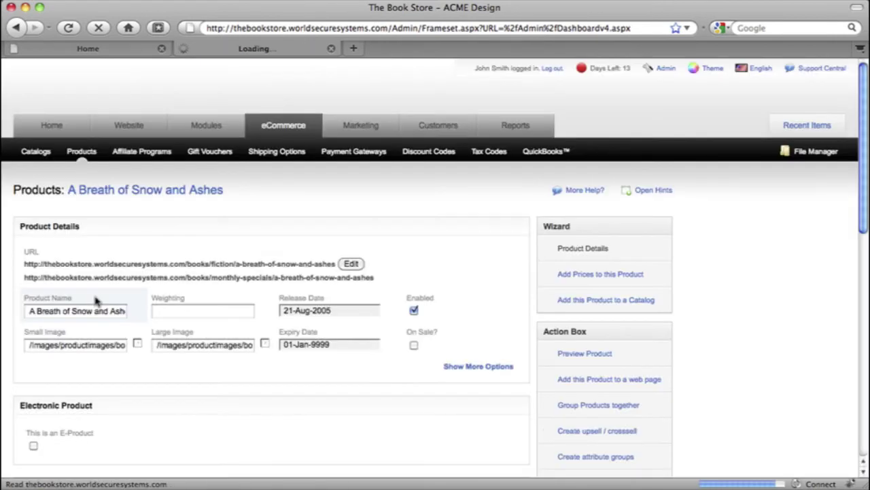
left_click(572, 274)
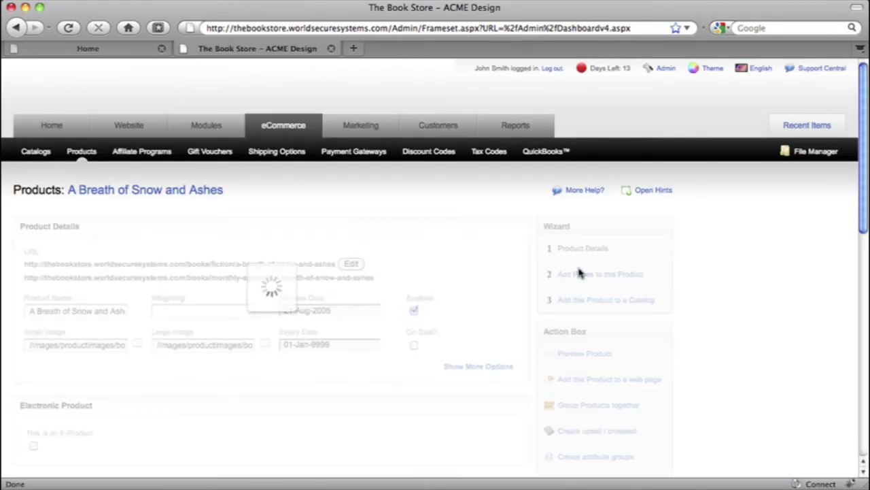
left_click(323, 372)
left_click_drag(304, 371, 265, 368)
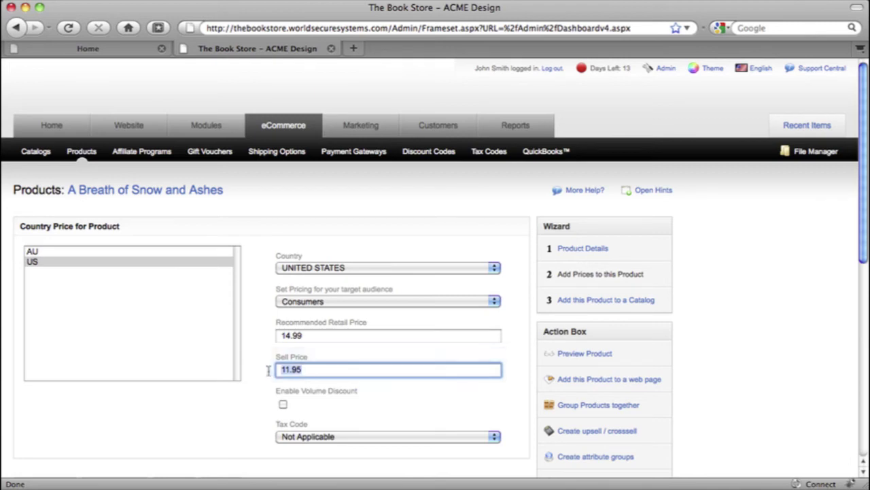
type("10.95")
scroll(276, 363, "down", 5)
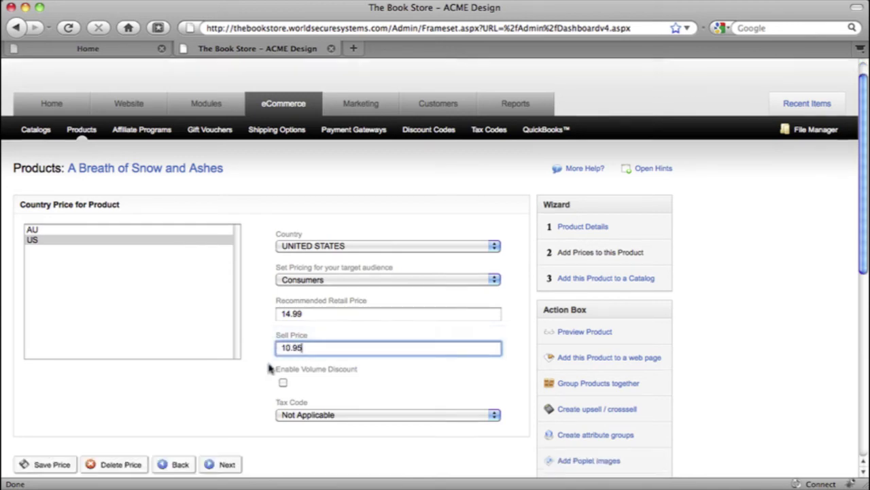
left_click(53, 377)
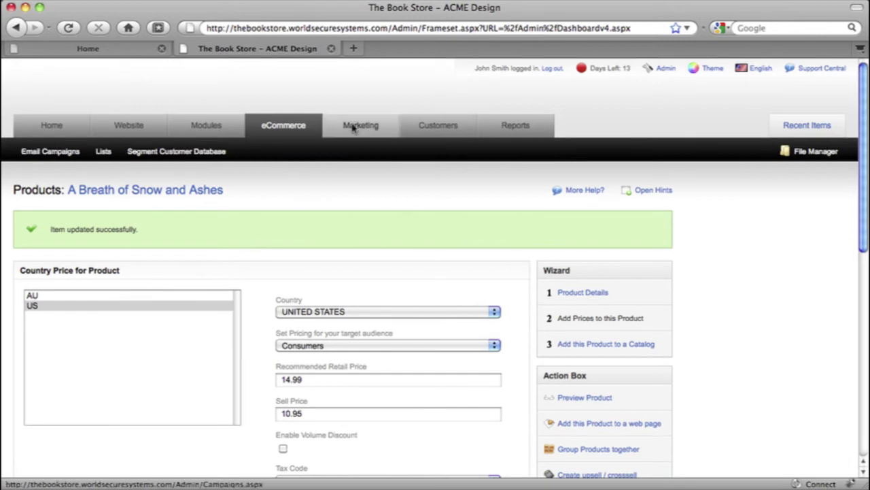
left_click(353, 127)
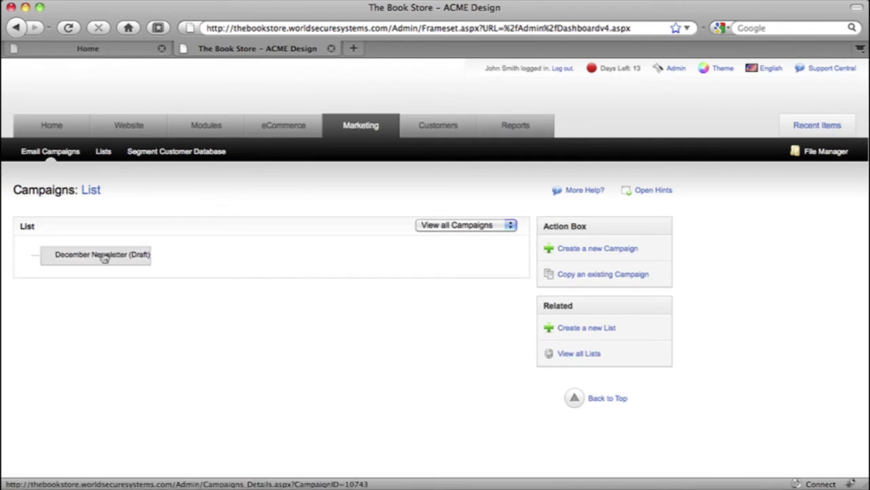
mouse_move(52, 125)
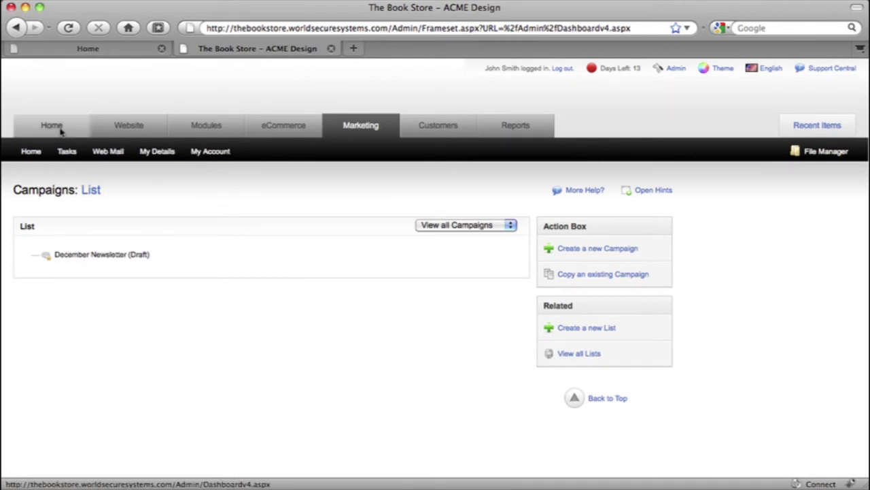
Open the Customer Summary for the top Live Feed inquiry, review it, then go to Reports
left_click(59, 130)
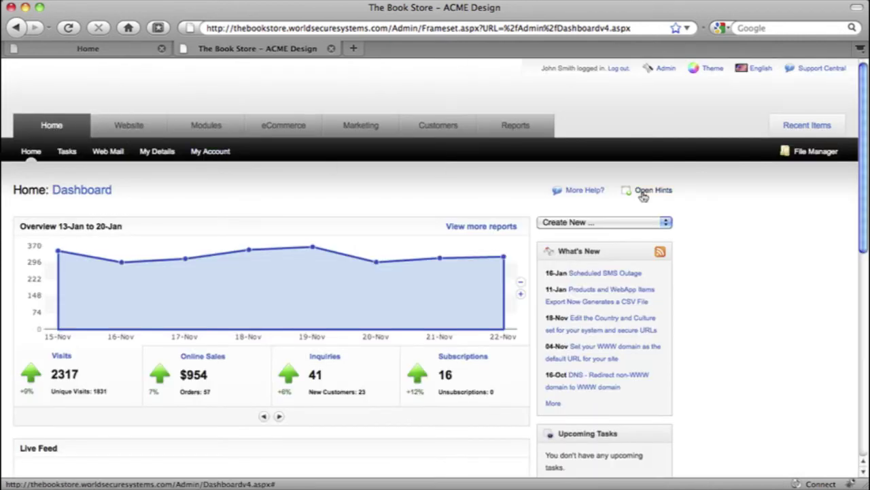
left_click_drag(863, 206, 858, 352)
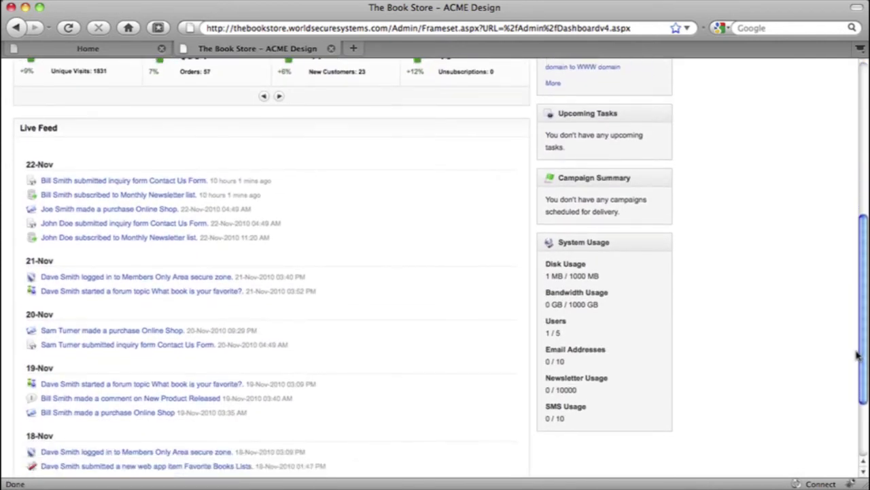
left_click(117, 182)
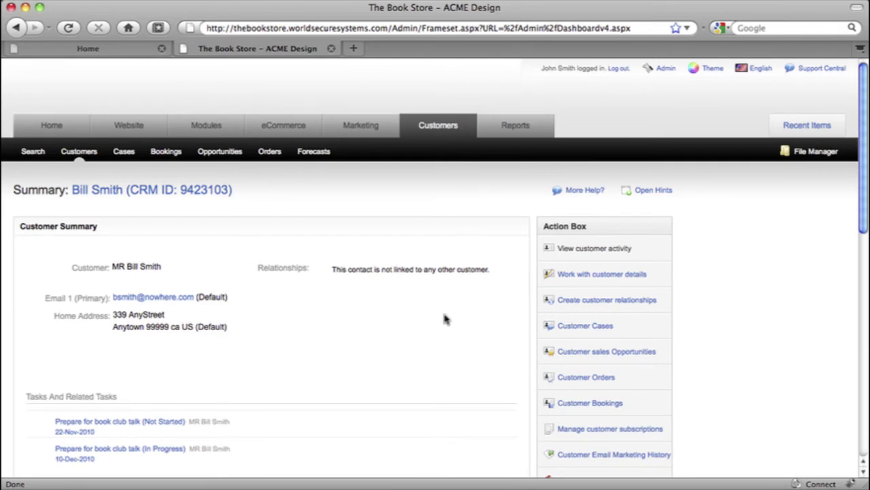
left_click_drag(862, 219, 867, 401)
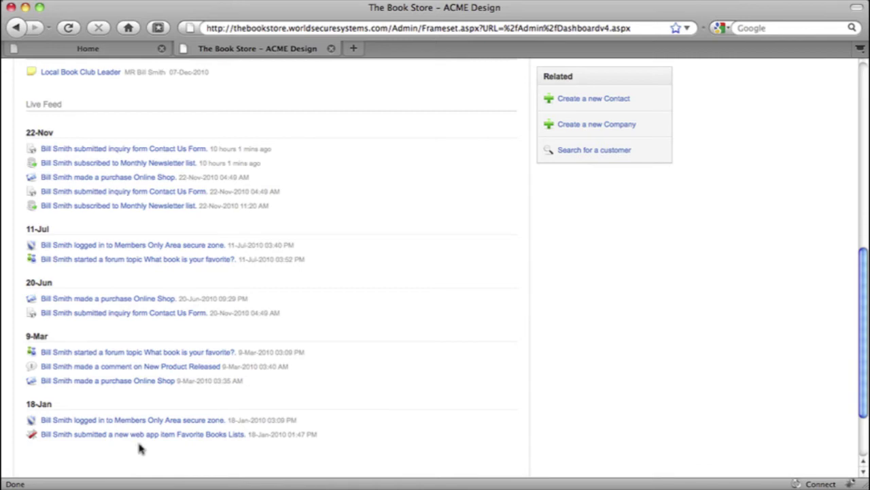
left_click_drag(863, 341, 865, 195)
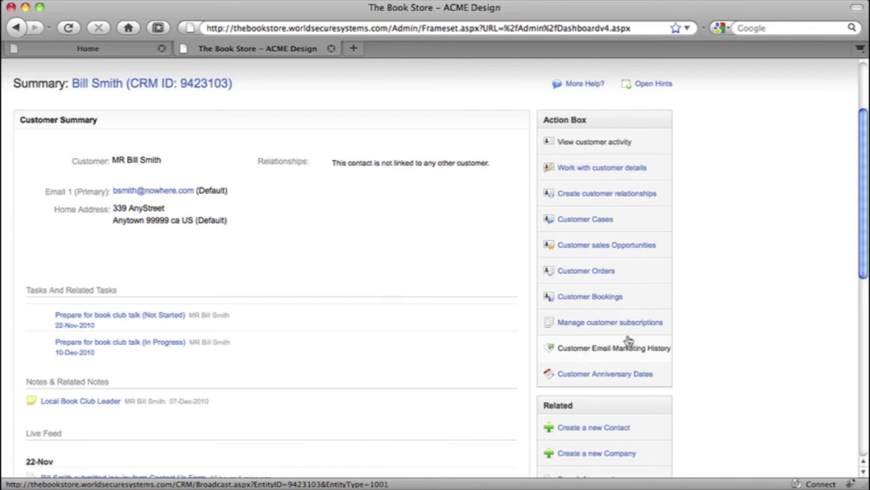
scroll(863, 238, "up", 1)
scroll(862, 238, "up", 3)
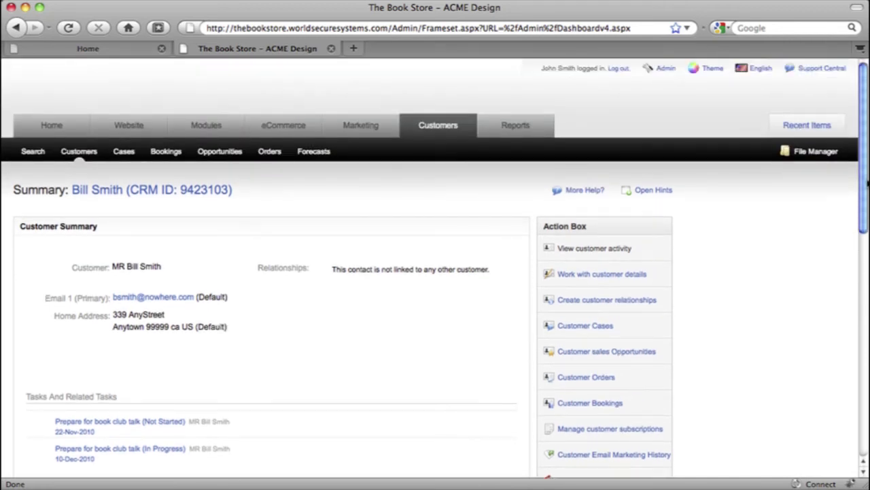
left_click(518, 125)
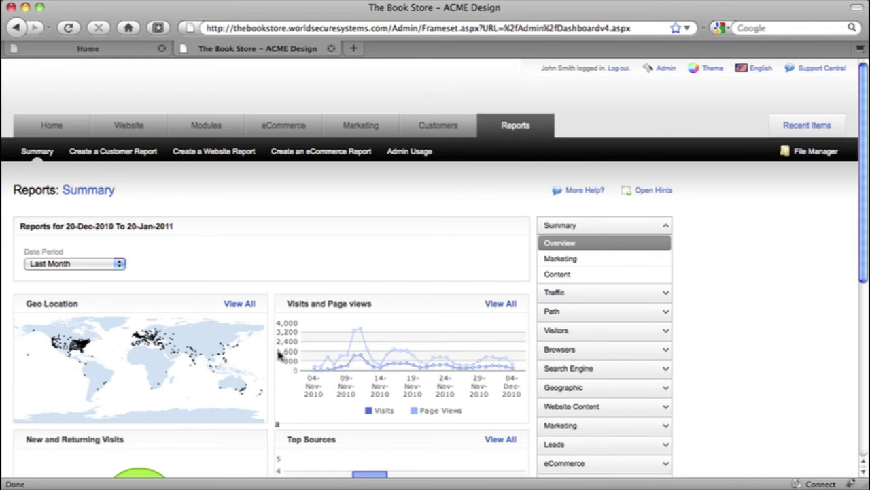
Generate a Customers and Orders report filtered to Total Price greater or equal 100
left_click(116, 153)
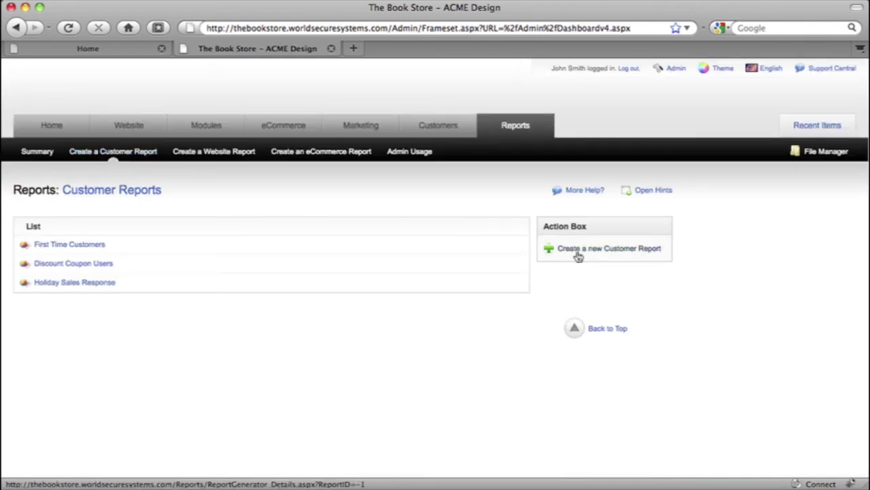
left_click(577, 255)
left_click(36, 337)
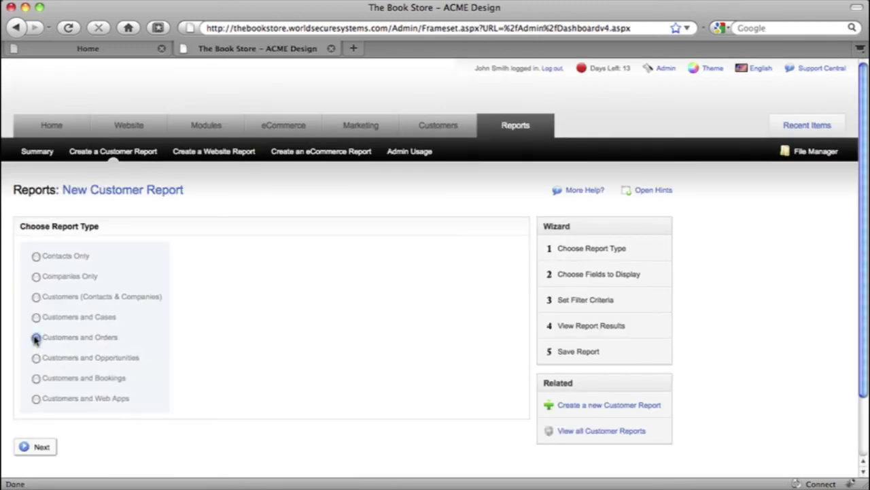
left_click(37, 447)
left_click(154, 251)
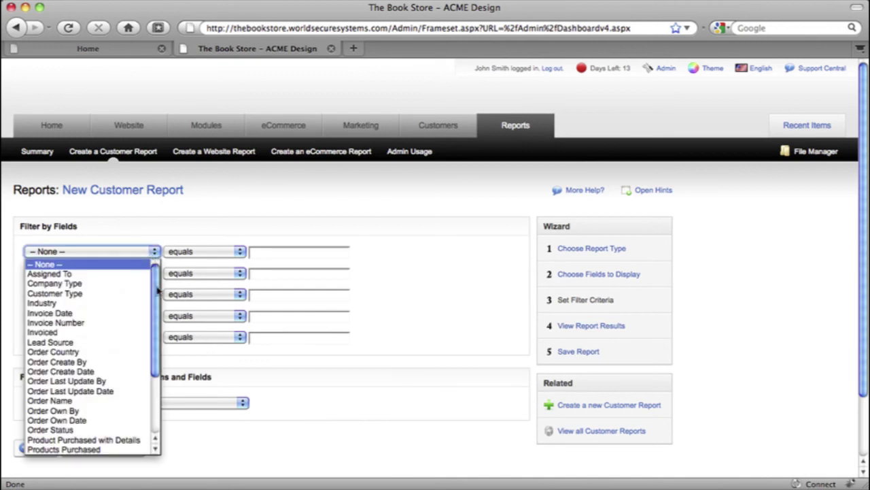
left_click(43, 449)
left_click(240, 251)
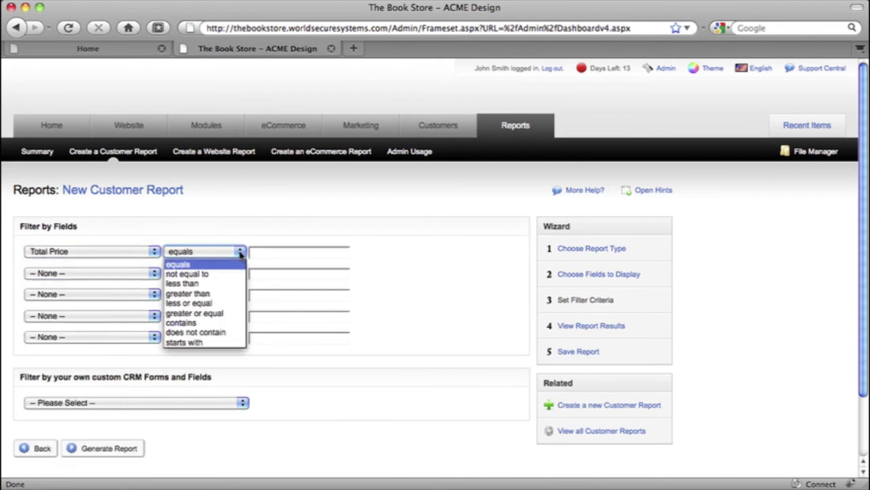
left_click(207, 309)
left_click(261, 253)
type("100")
left_click(100, 449)
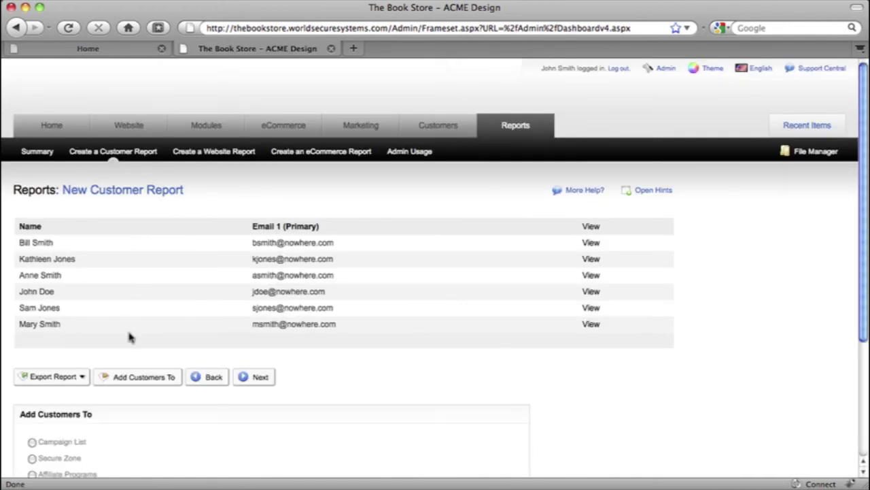
Add the reported customers to the Monthly Newsletter campaign list
scroll(159, 344, "down", 5)
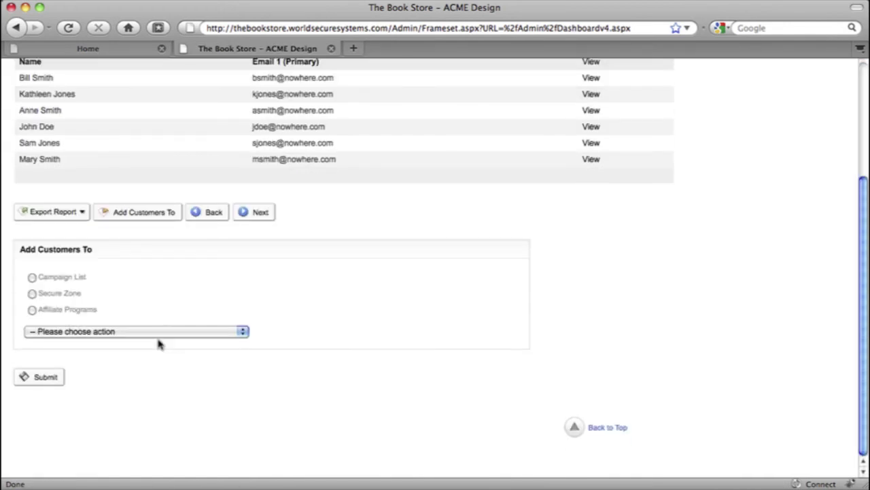
left_click(31, 276)
left_click(114, 328)
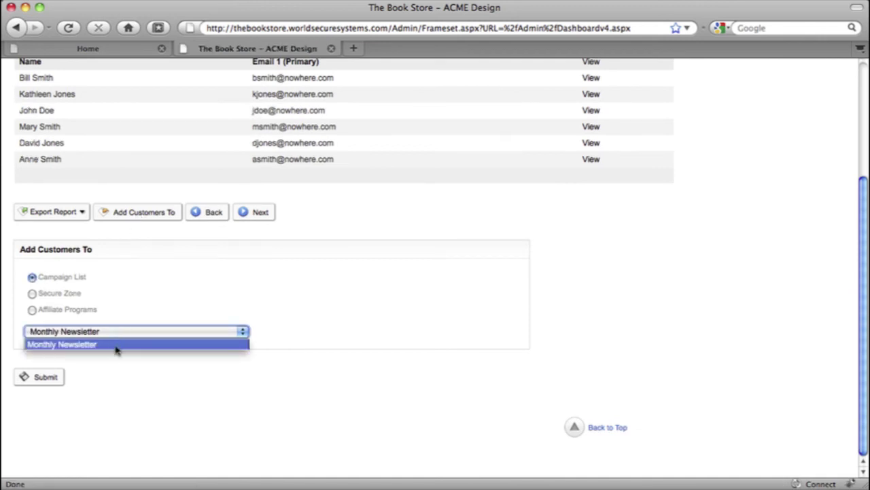
left_click(116, 344)
left_click(40, 381)
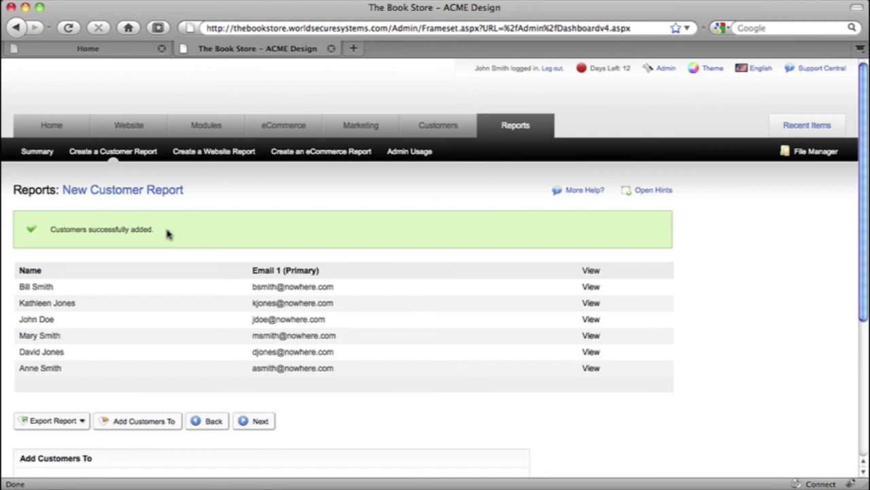
Return to the Home dashboard via the Home tab
left_click(52, 130)
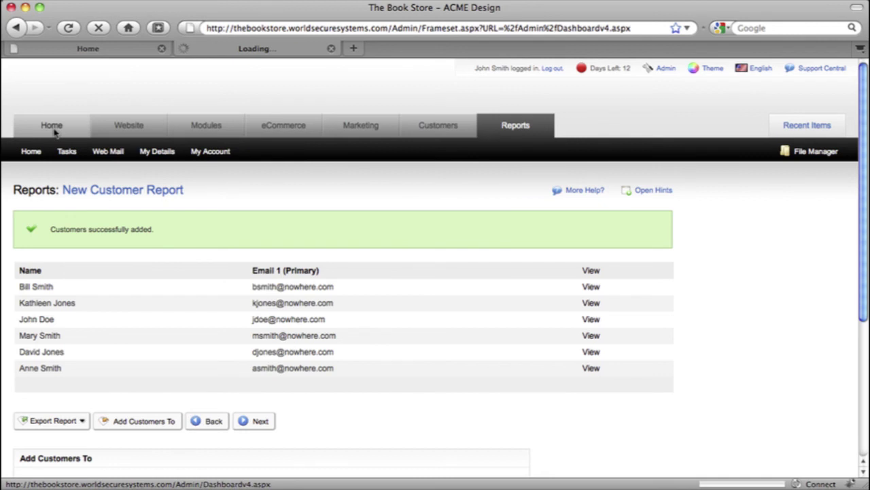